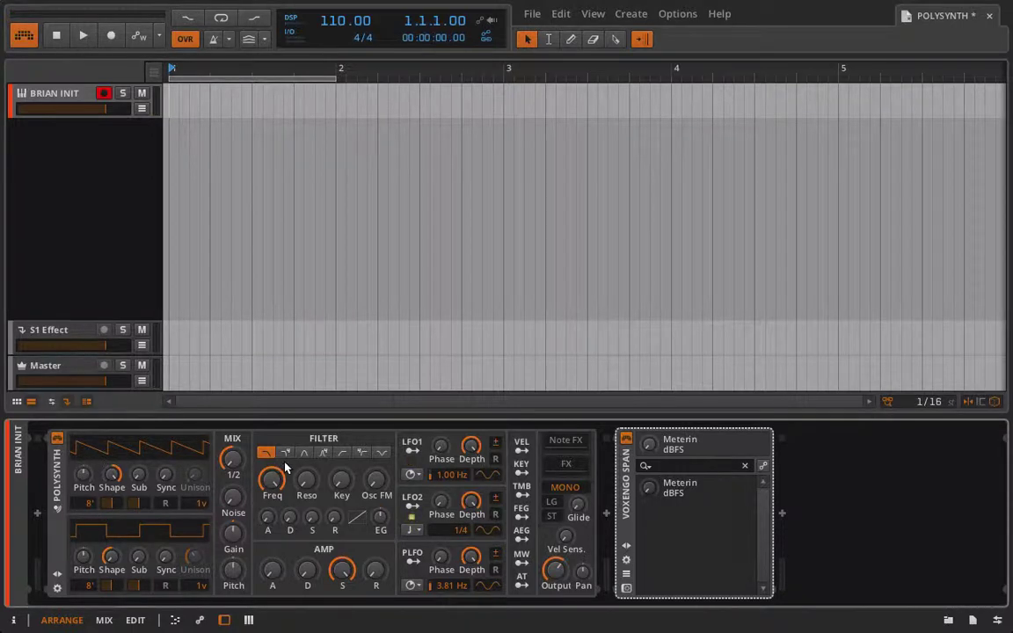
- Open the Voxengo SPAN analyzer and set the BRIAN INIT Polysynth's oscillator 1 unison to 16 voices
{"action": "left_click", "coordinate": [627, 589]}
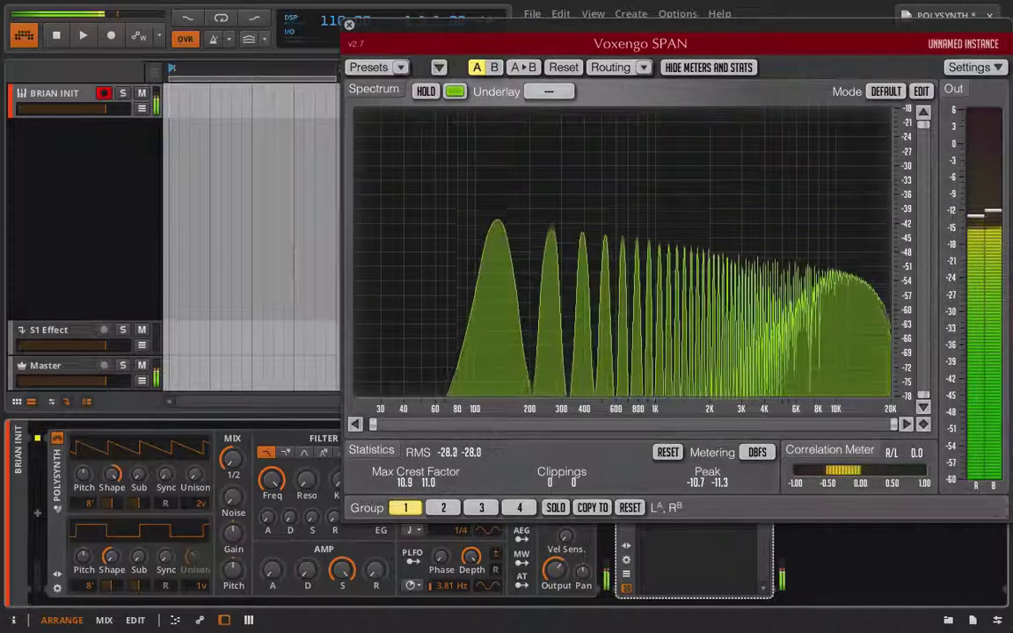
{"action": "left_click_drag", "start_coordinate": [200, 503], "coordinate": [200, 475]}
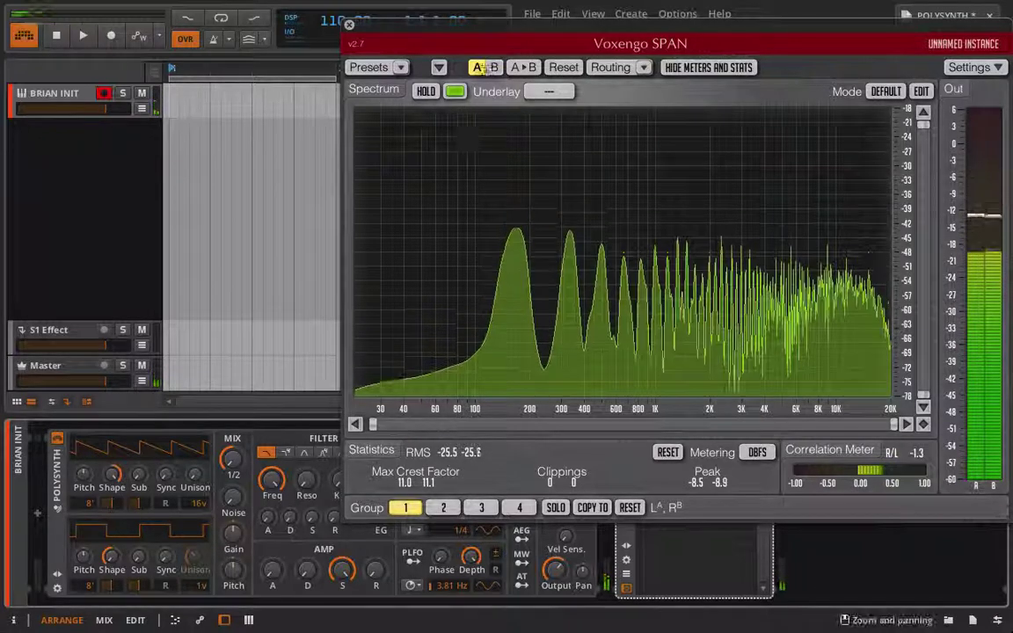
- Set oscillator 1's unison to 2 voices and turn its unison spread fully up, keeping the SPAN display beside the oscillator controls
{"action": "left_click_drag", "start_coordinate": [473, 32], "coordinate": [513, 71]}
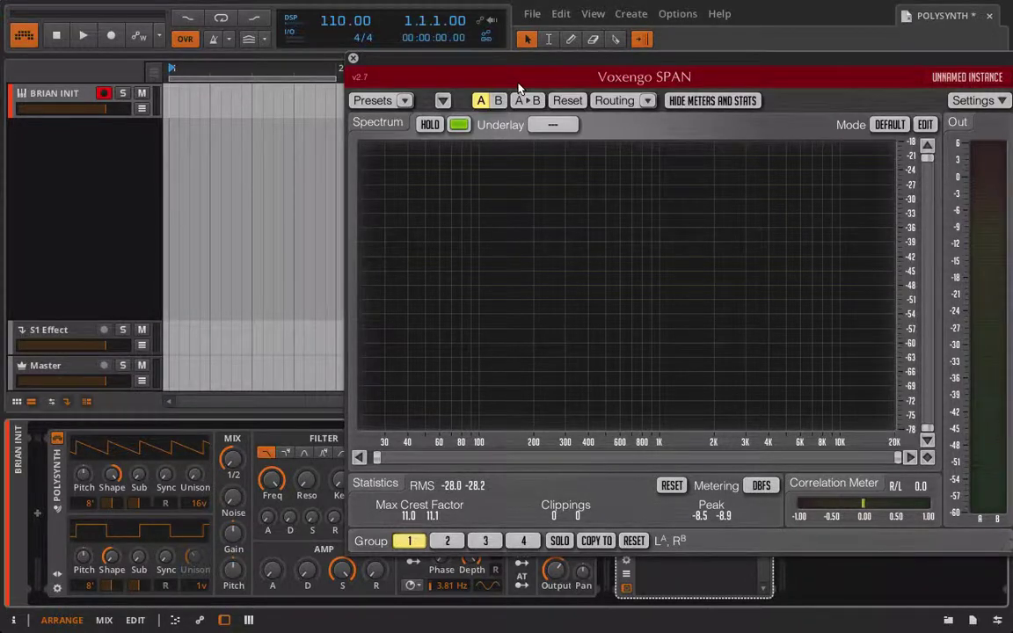
{"action": "left_click_drag", "start_coordinate": [485, 60], "coordinate": [777, 418]}
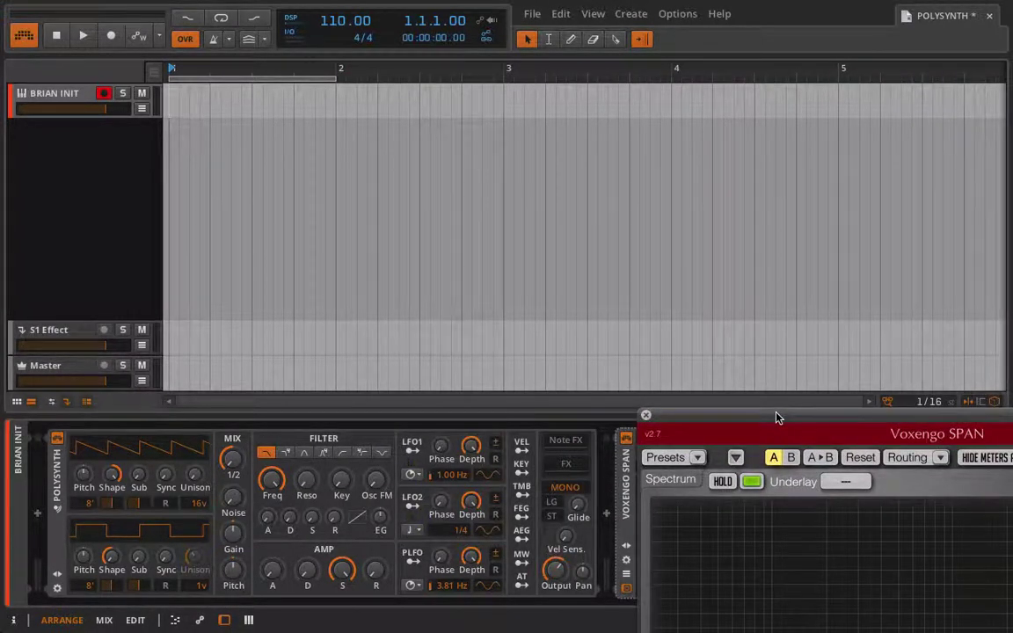
{"action": "left_click_drag", "start_coordinate": [778, 418], "coordinate": [430, 42]}
{"action": "left_click_drag", "start_coordinate": [200, 506], "coordinate": [201, 497]}
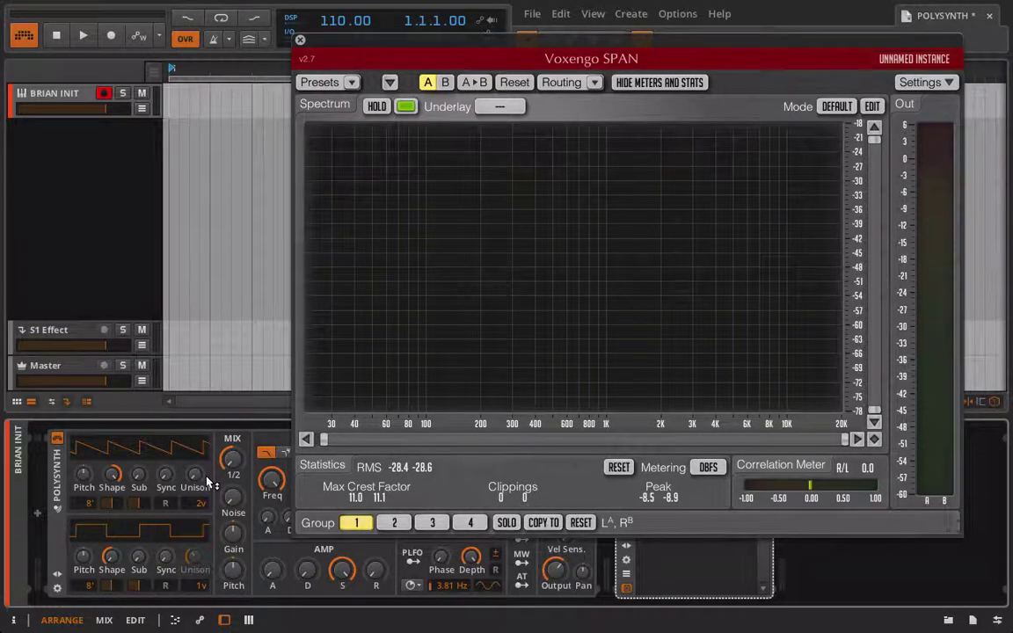
{"action": "mouse_move", "coordinate": [208, 483]}
{"action": "left_mouse_down"}
{"action": "mouse_move", "coordinate": [208, 473]}
{"action": "mouse_move", "coordinate": [197, 484]}
{"action": "left_mouse_up"}
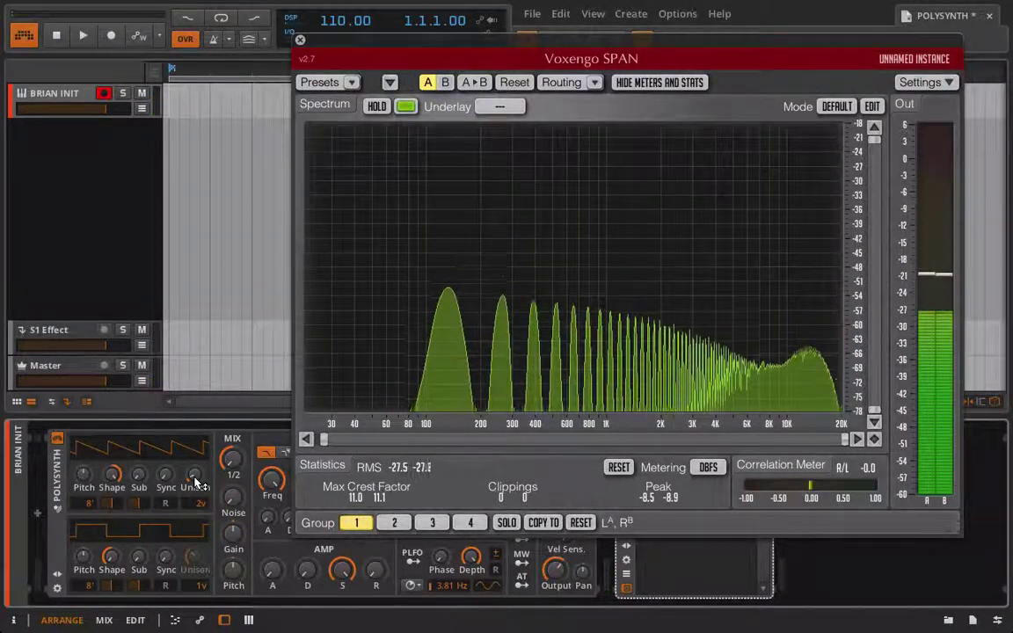
{"action": "left_click_drag", "start_coordinate": [197, 484], "coordinate": [197, 482]}
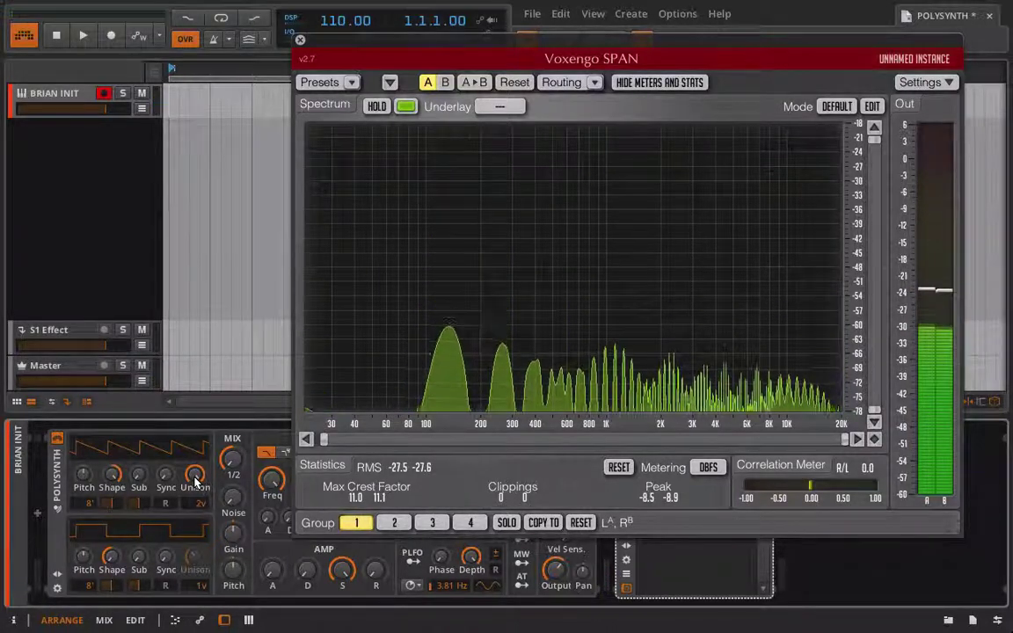
- Add a new instrument track below BRIAN INIT and load a Polysynth on it
{"action": "right_click", "coordinate": [97, 167]}
{"action": "left_click", "coordinate": [99, 170]}
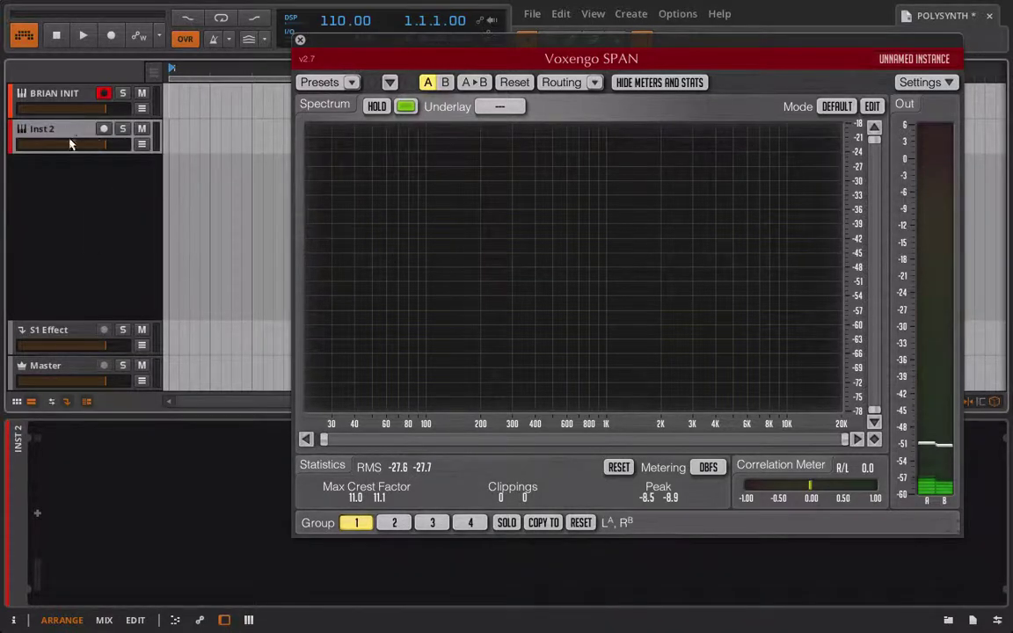
{"action": "left_click", "coordinate": [37, 513]}
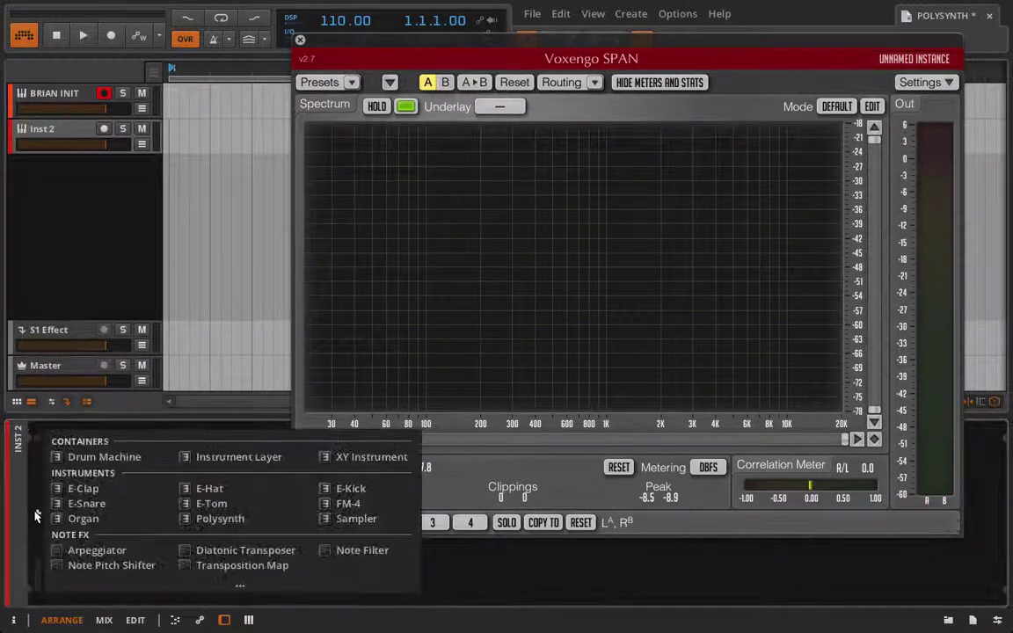
{"action": "left_click", "coordinate": [220, 518]}
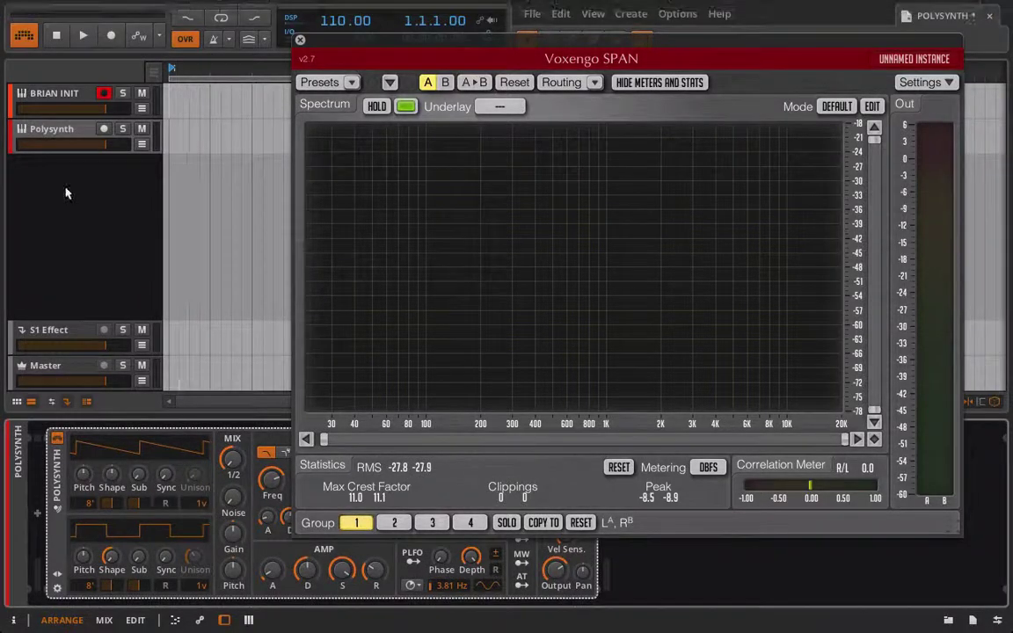
- Arm only the new Polysynth track for recording and raise its oscillator 1 Shape to a doubled sawtooth, auditioning the sound
{"action": "left_click", "coordinate": [104, 134]}
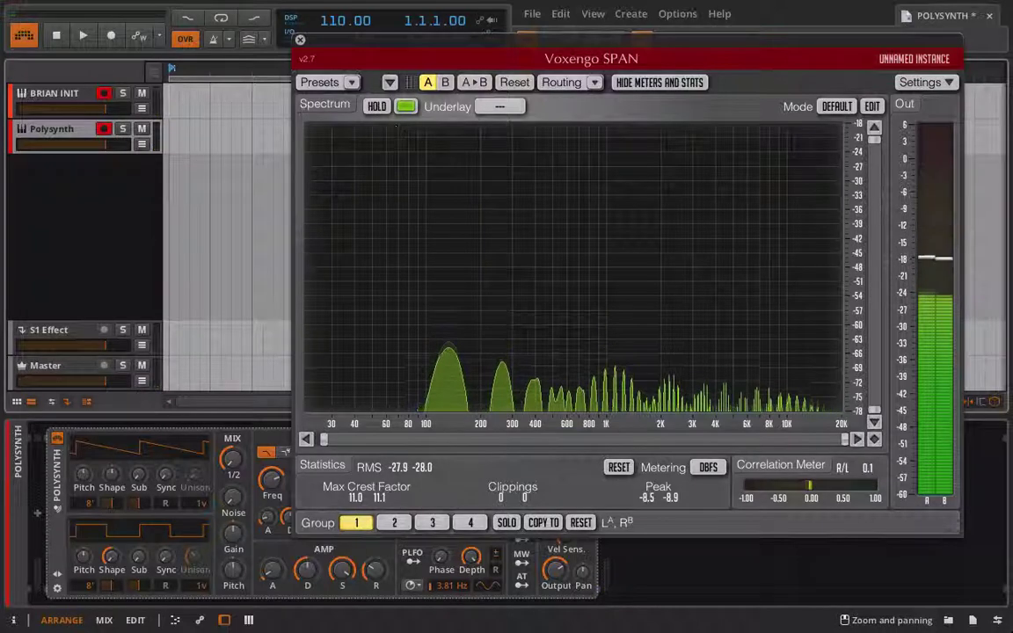
{"action": "left_click_drag", "start_coordinate": [363, 40], "coordinate": [486, 129]}
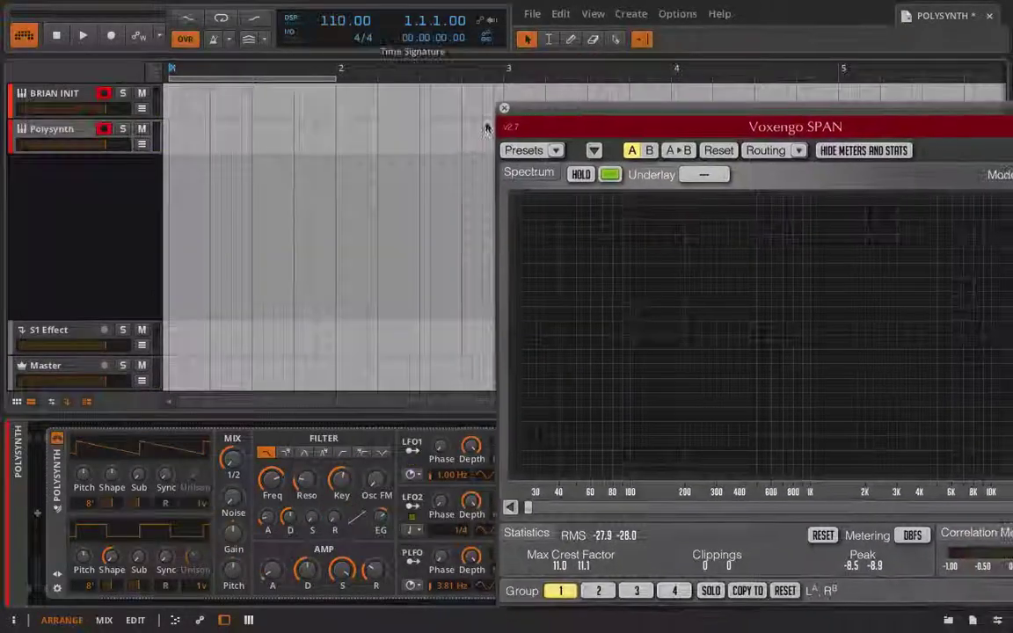
{"action": "left_click", "coordinate": [104, 93]}
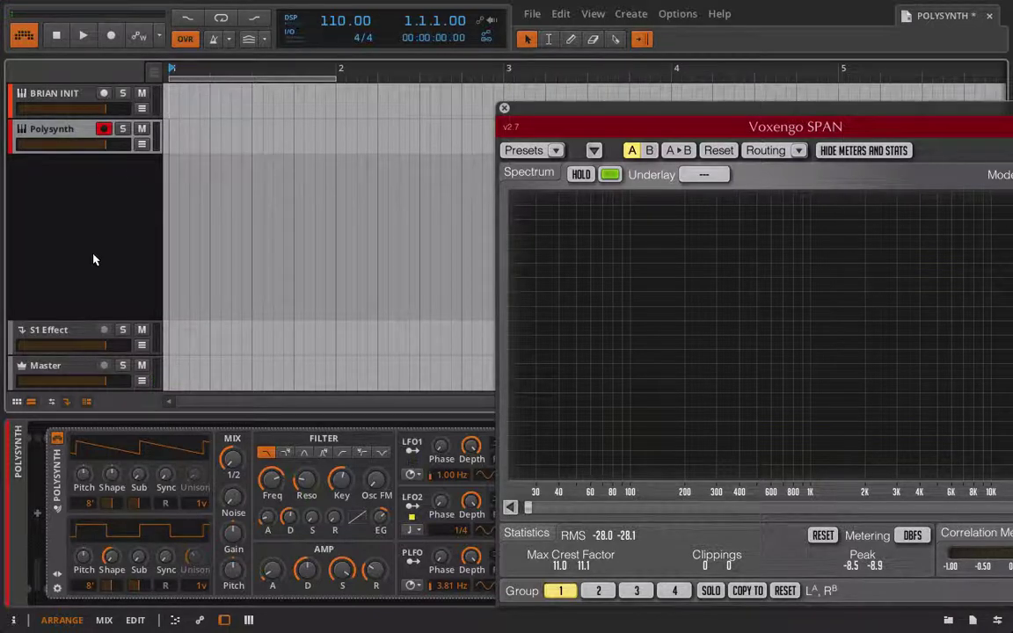
{"action": "left_click", "coordinate": [114, 472]}
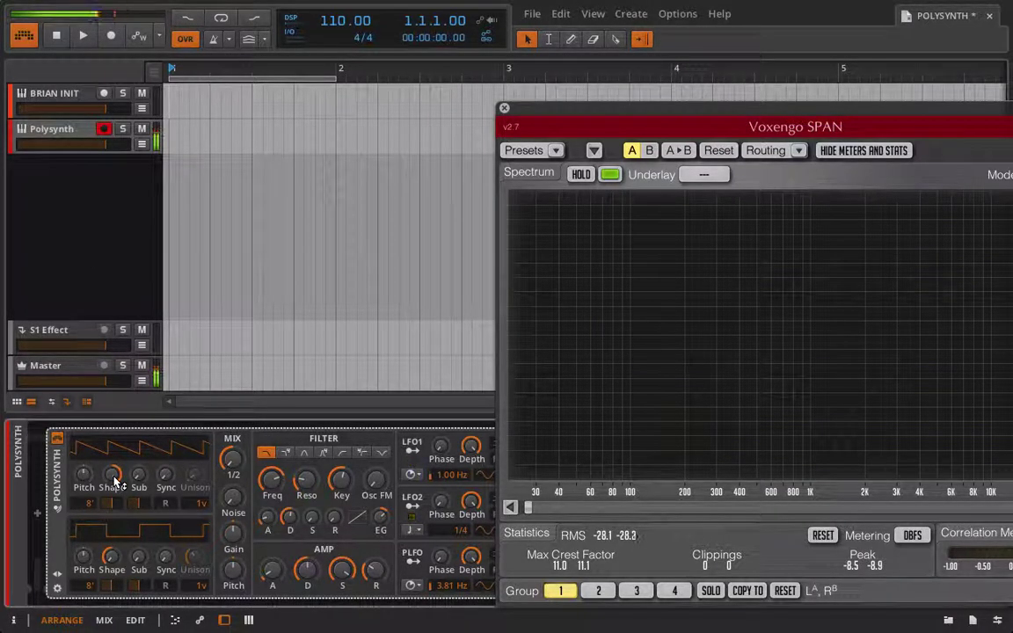
{"action": "key", "text": "a"}
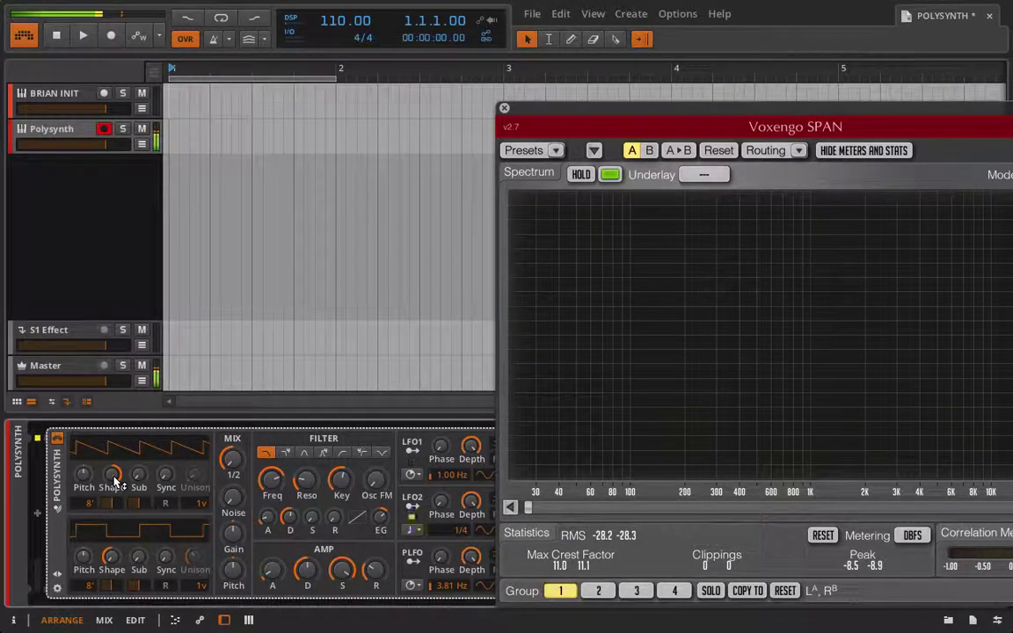
- On the BRIAN INIT track, reduce oscillator 1's unison spread to a slight detune and set its unison to 3 voices
{"action": "left_click", "coordinate": [66, 99]}
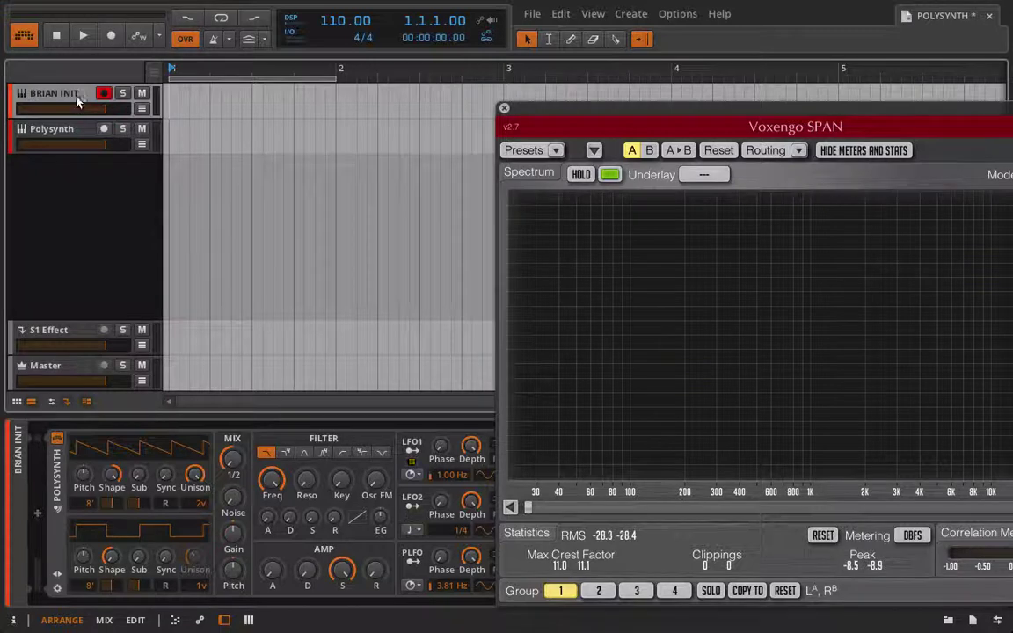
{"action": "mouse_move", "coordinate": [200, 482]}
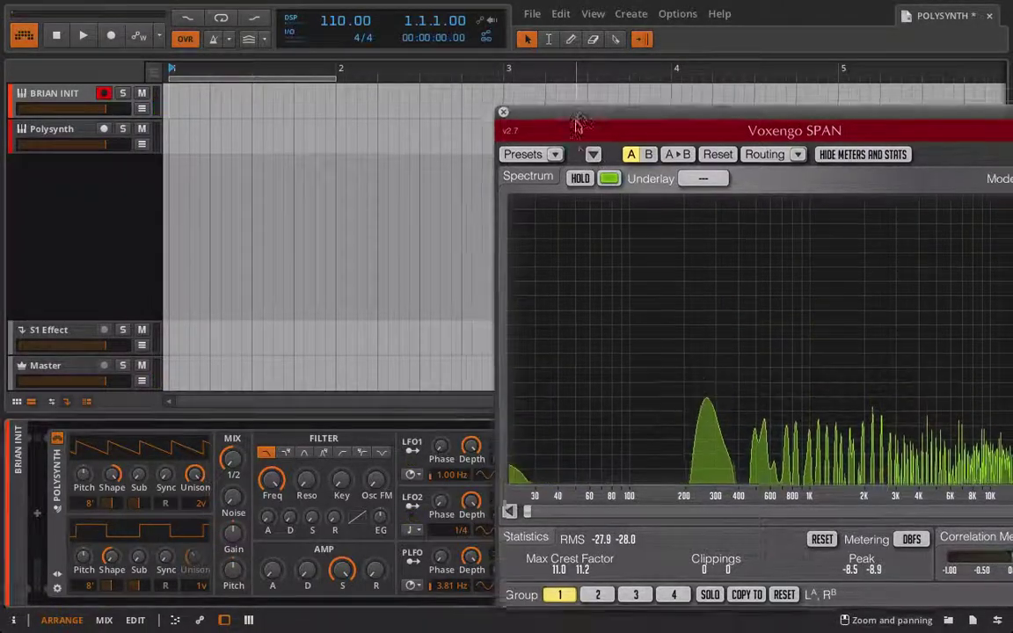
{"action": "left_click_drag", "start_coordinate": [577, 129], "coordinate": [520, 33]}
{"action": "left_click_drag", "start_coordinate": [185, 482], "coordinate": [184, 478]}
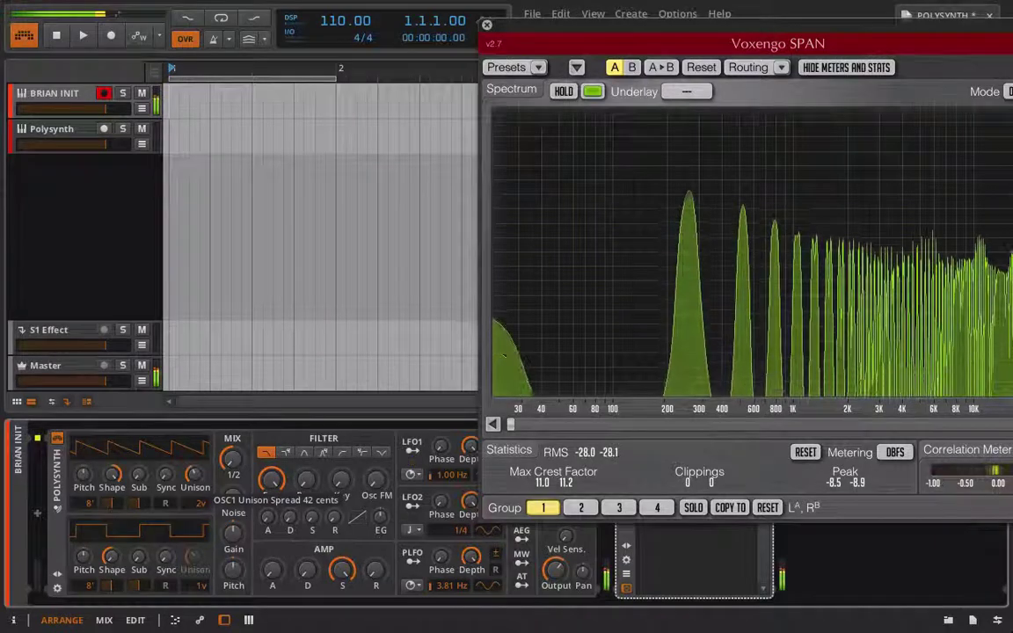
{"action": "mouse_move", "coordinate": [185, 478]}
{"action": "left_mouse_down"}
{"action": "mouse_move", "coordinate": [185, 495]}
{"action": "mouse_move", "coordinate": [192, 482]}
{"action": "left_mouse_up"}
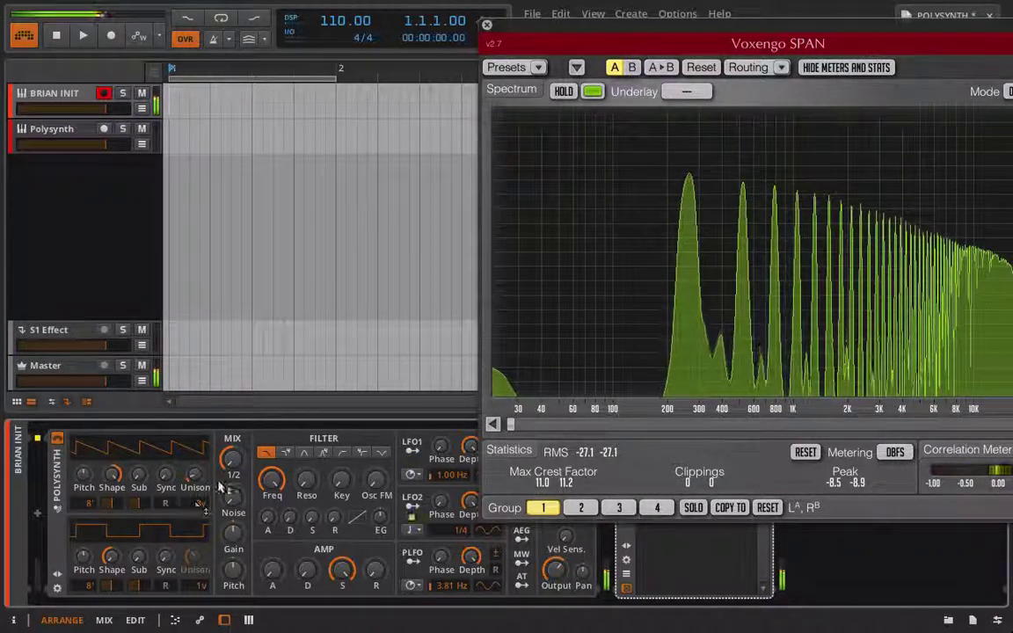
- Trim the low end of SPAN's displayed frequency range and set oscillator 1's unison to 16 voices
{"action": "left_click_drag", "start_coordinate": [704, 25], "coordinate": [485, 25]}
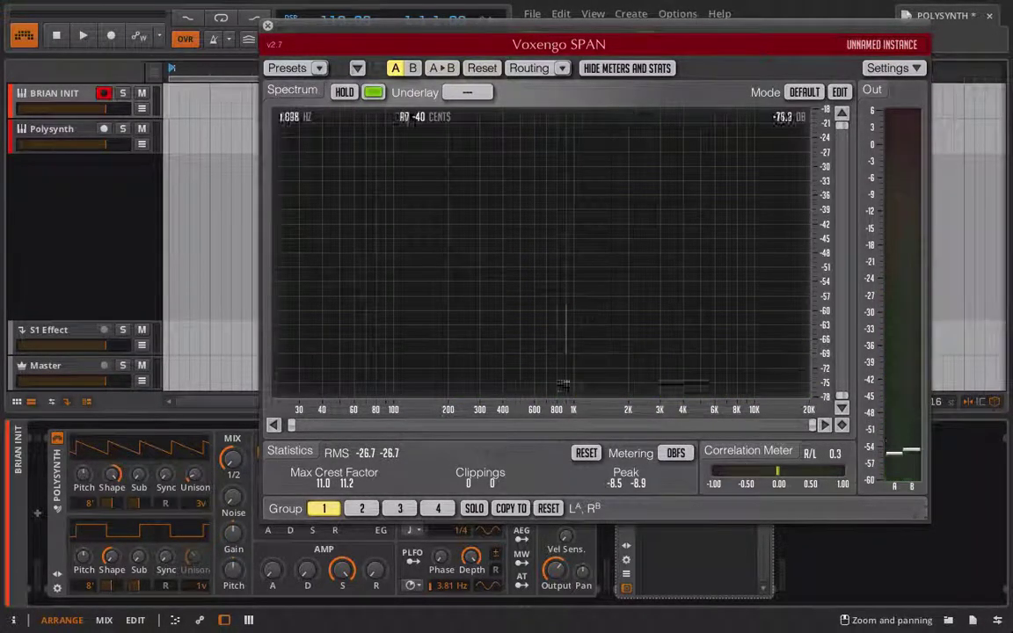
{"action": "mouse_move", "coordinate": [294, 433]}
{"action": "left_mouse_down"}
{"action": "mouse_move", "coordinate": [334, 433]}
{"action": "mouse_move", "coordinate": [300, 435]}
{"action": "left_mouse_up"}
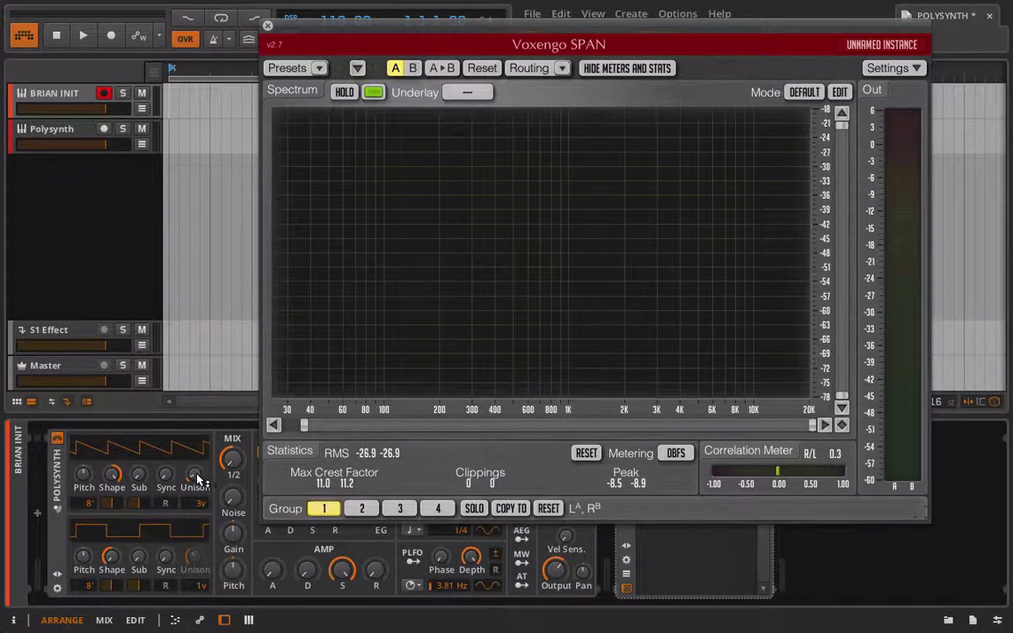
{"action": "left_click_drag", "start_coordinate": [195, 477], "coordinate": [198, 481]}
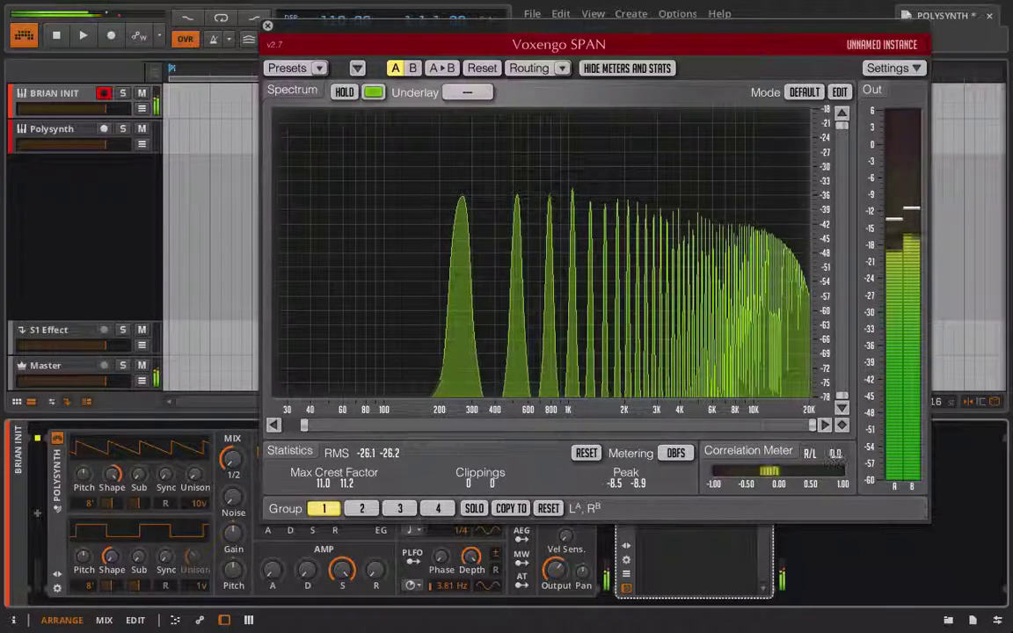
{"action": "scroll", "coordinate": [201, 506], "scroll_direction": "up", "scroll_amount": 4}
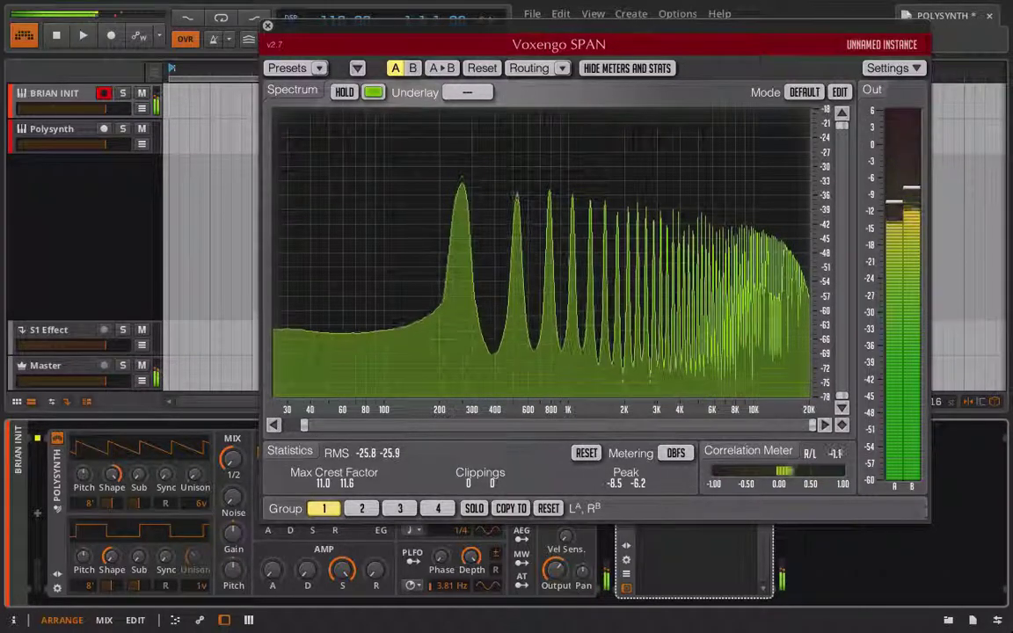
{"action": "scroll", "coordinate": [200, 506], "scroll_direction": "down", "scroll_amount": 4}
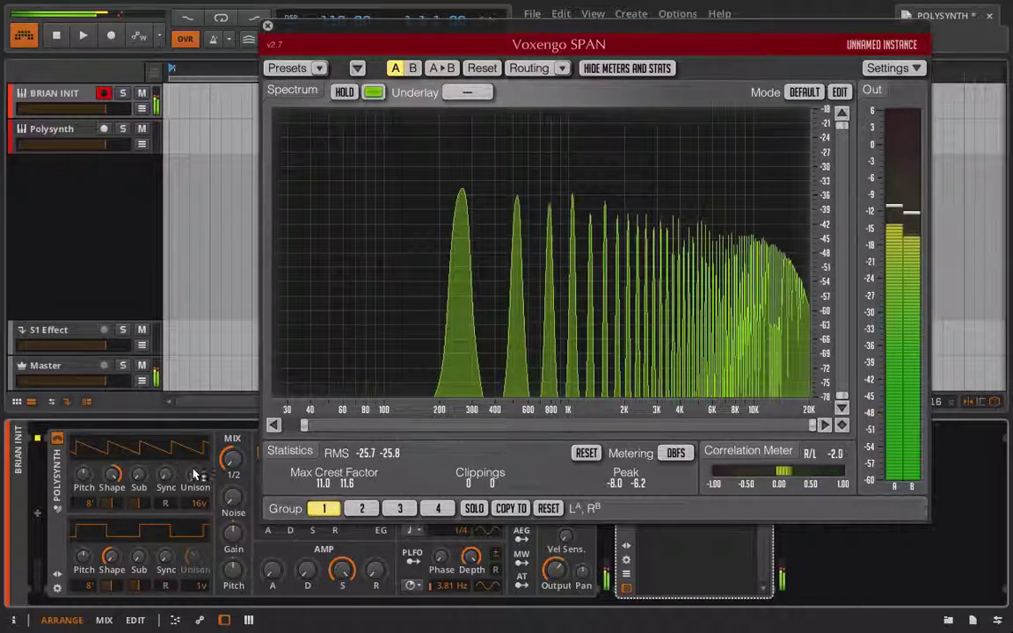
- Set oscillator 1's unison spread to about 15 cents
{"action": "left_click_drag", "start_coordinate": [195, 475], "coordinate": [195, 463]}
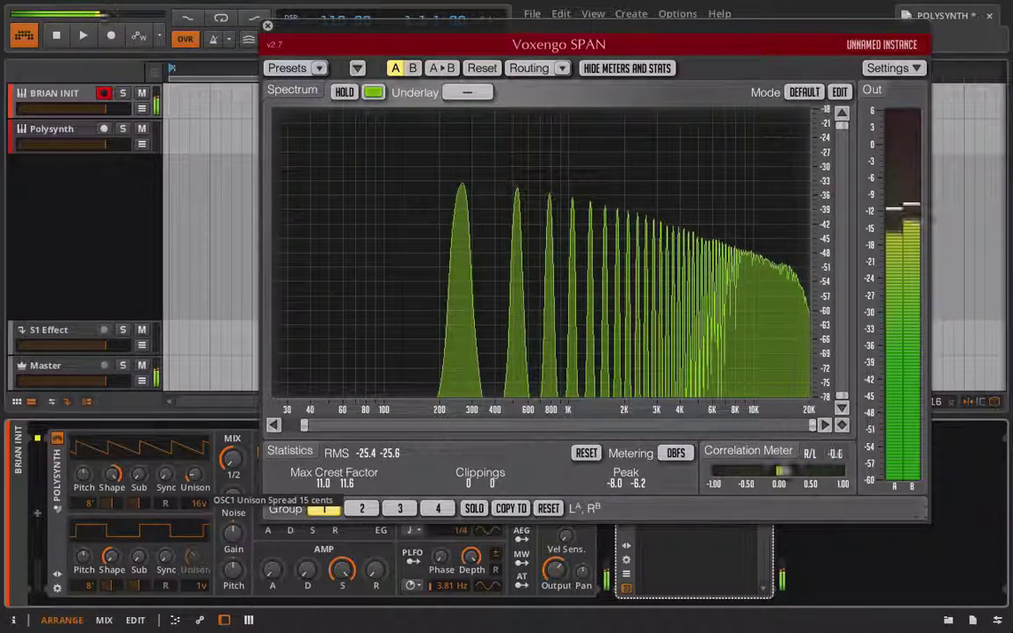
{"action": "left_click_drag", "start_coordinate": [195, 463], "coordinate": [195, 475]}
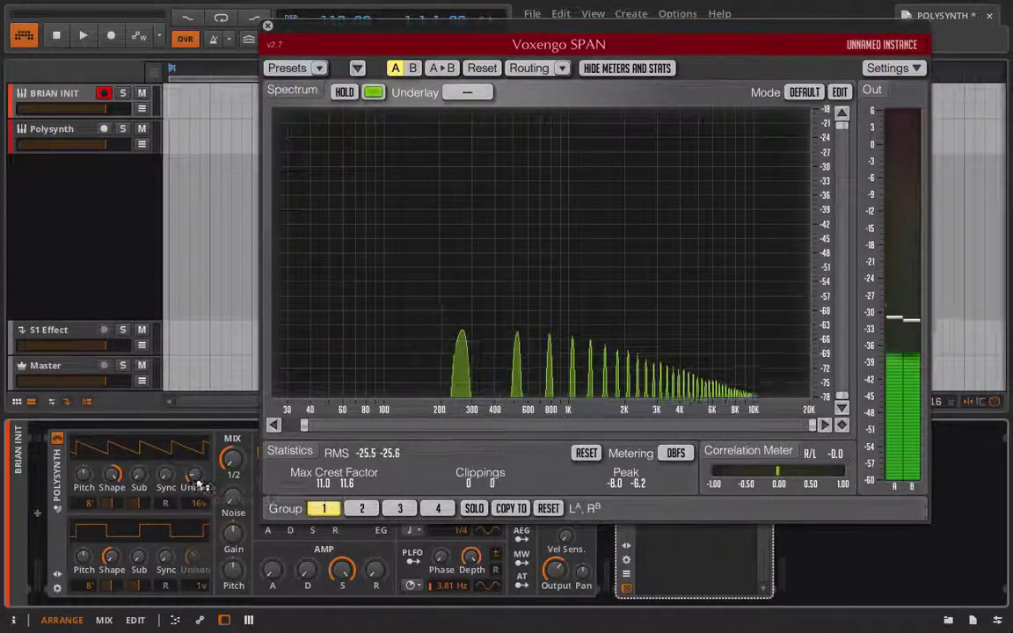
{"action": "right_click", "coordinate": [192, 481]}
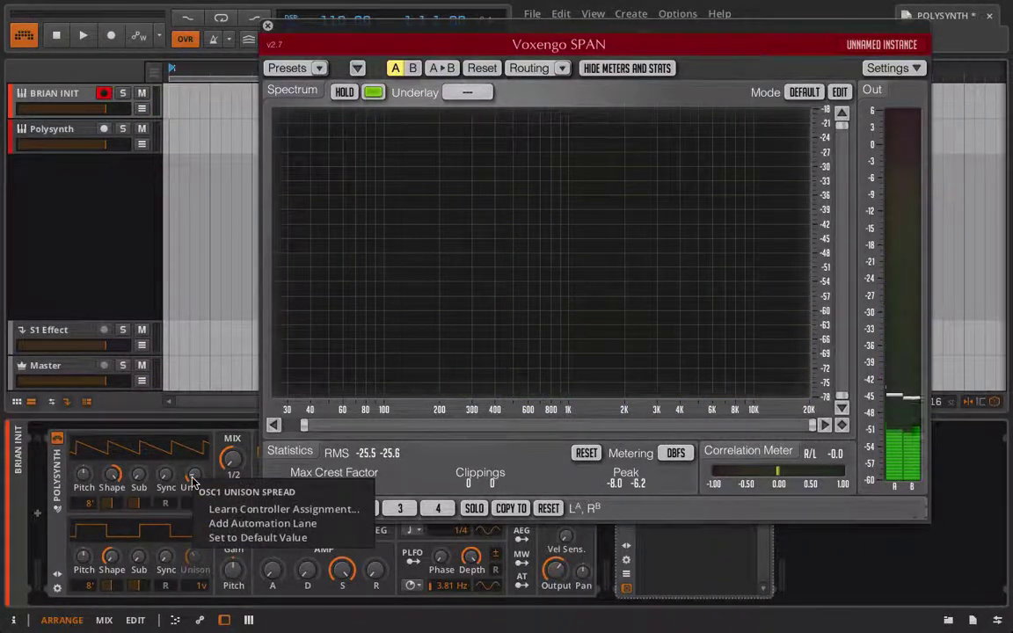
{"action": "left_click", "coordinate": [193, 478]}
{"action": "left_click_drag", "start_coordinate": [192, 478], "coordinate": [196, 484]}
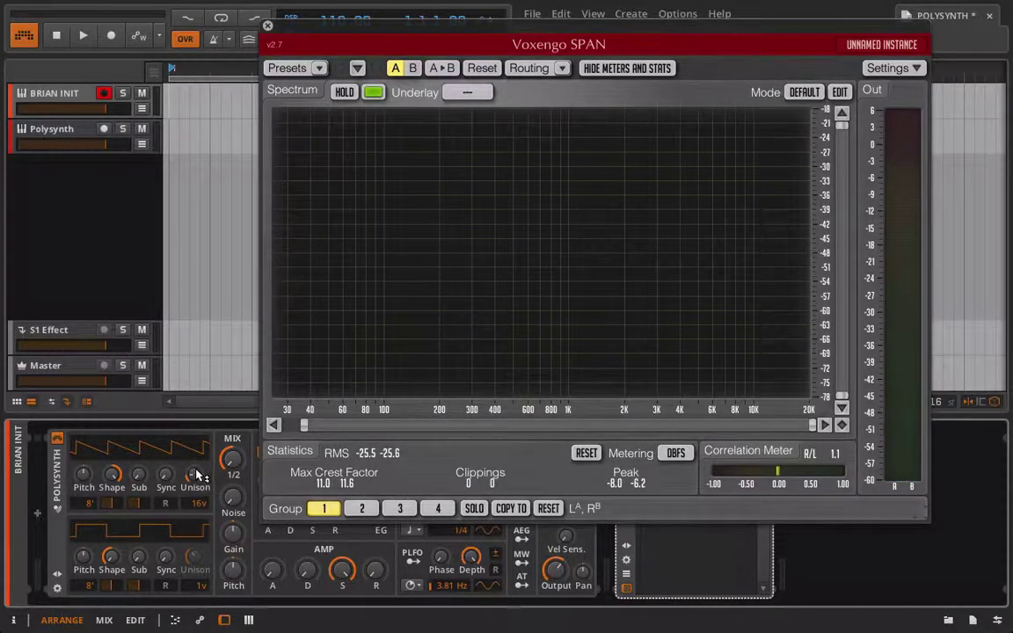
- Sweep oscillator 1's unison spread up to a wide detune and back down to a moderate amount
{"action": "mouse_move", "coordinate": [195, 475]}
{"action": "left_mouse_down"}
{"action": "mouse_move", "coordinate": [195, 421]}
{"action": "mouse_move", "coordinate": [199, 478]}
{"action": "left_mouse_up"}
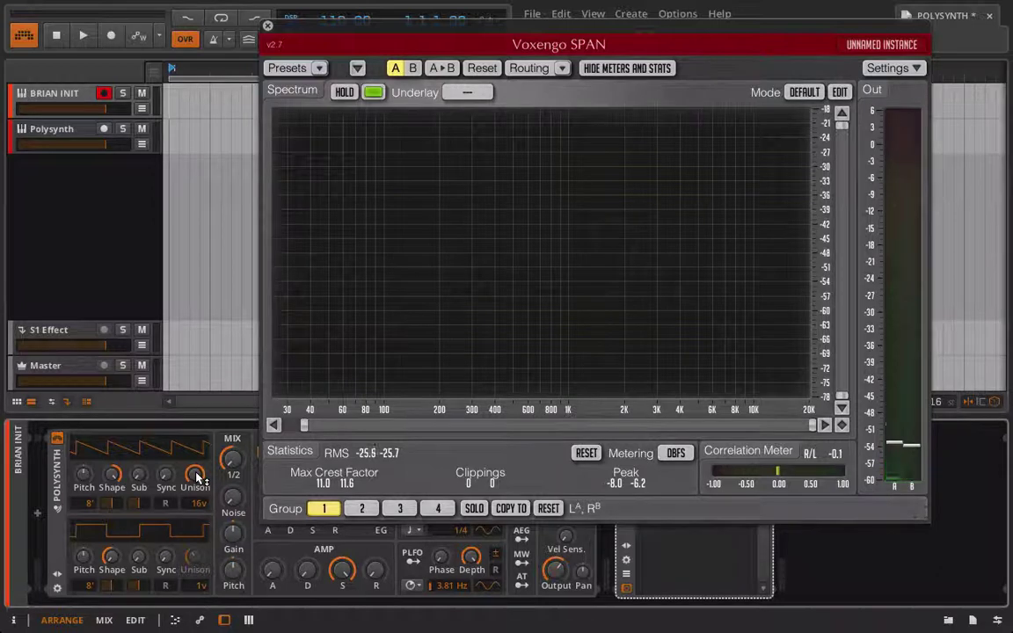
{"action": "left_click", "coordinate": [199, 477]}
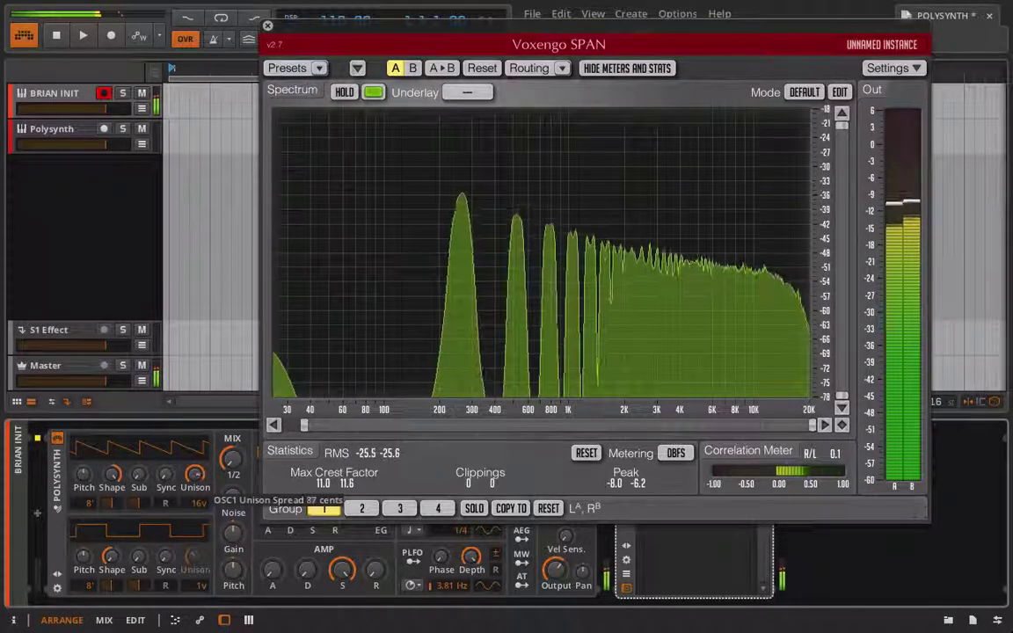
{"action": "left_click_drag", "start_coordinate": [199, 478], "coordinate": [199, 476]}
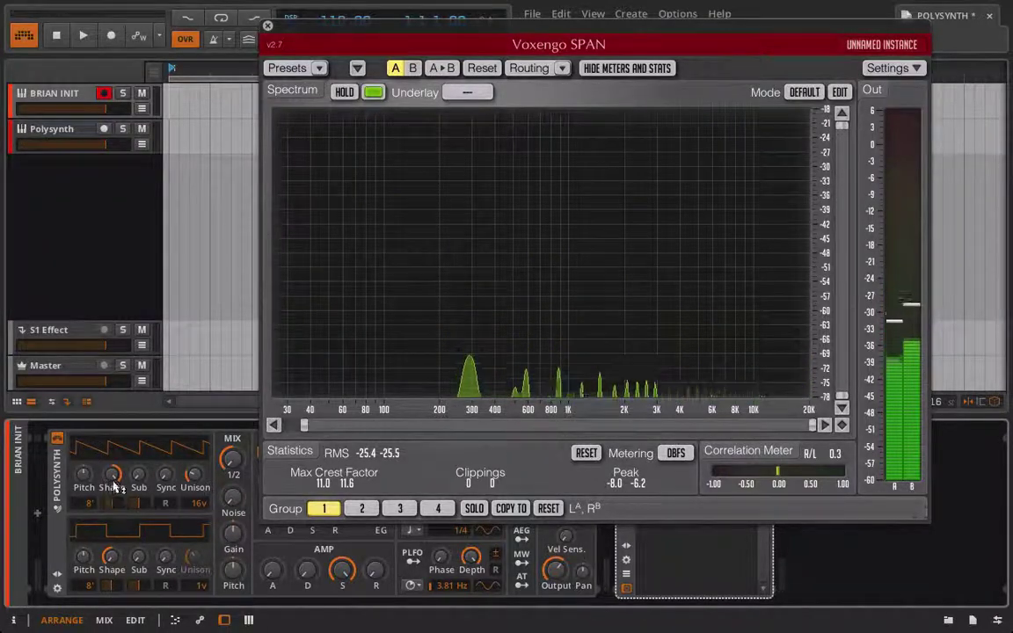
- Change oscillator 1's Shape to a pulse-like wave and blend in its sub oscillator
{"action": "left_click_drag", "start_coordinate": [113, 473], "coordinate": [111, 444]}
{"action": "left_click_drag", "start_coordinate": [108, 502], "coordinate": [108, 489]}
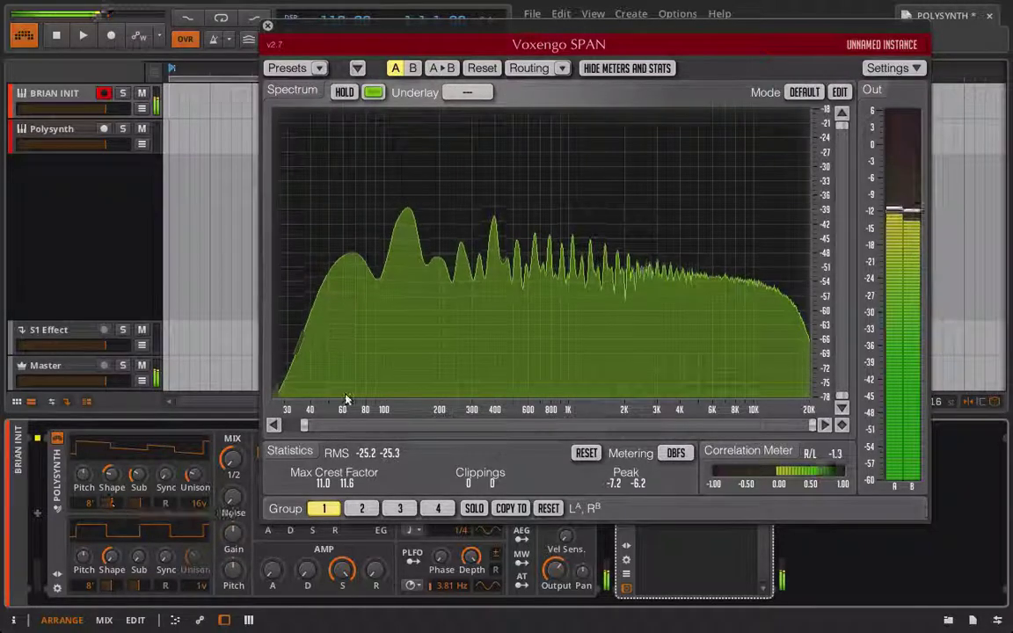
- Close the SPAN analyzer window and raise the Polysynth's output level
{"action": "left_click", "coordinate": [268, 28]}
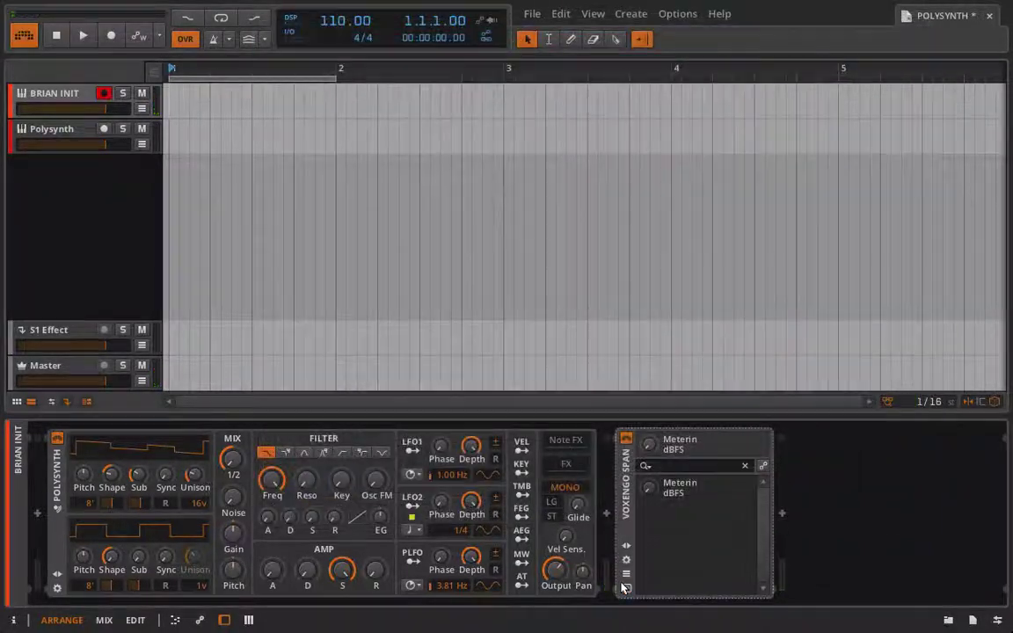
{"action": "left_click", "coordinate": [566, 582]}
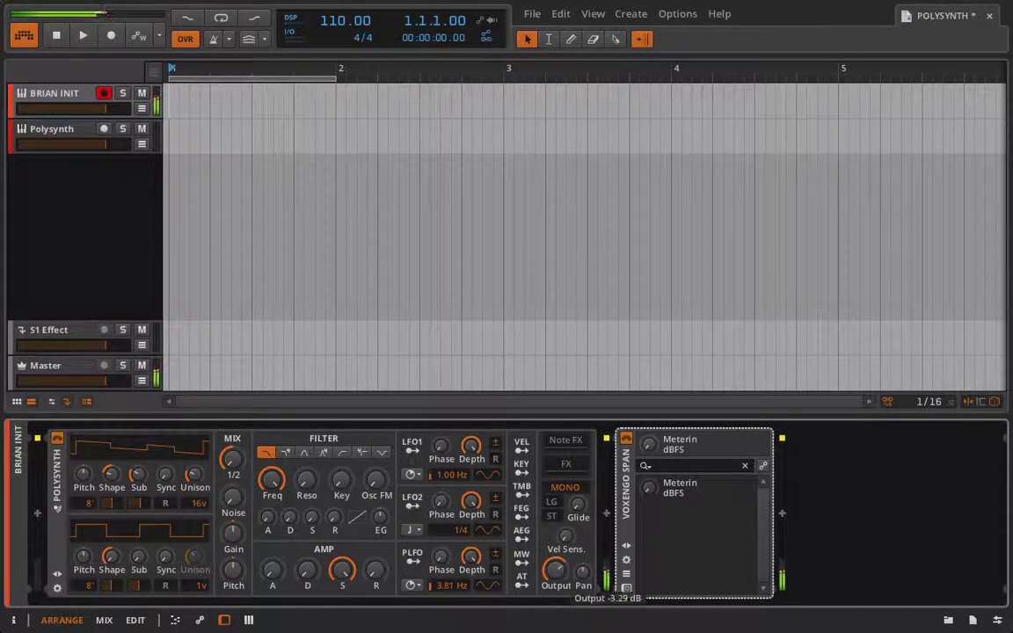
{"action": "left_click_drag", "start_coordinate": [557, 582], "coordinate": [556, 583]}
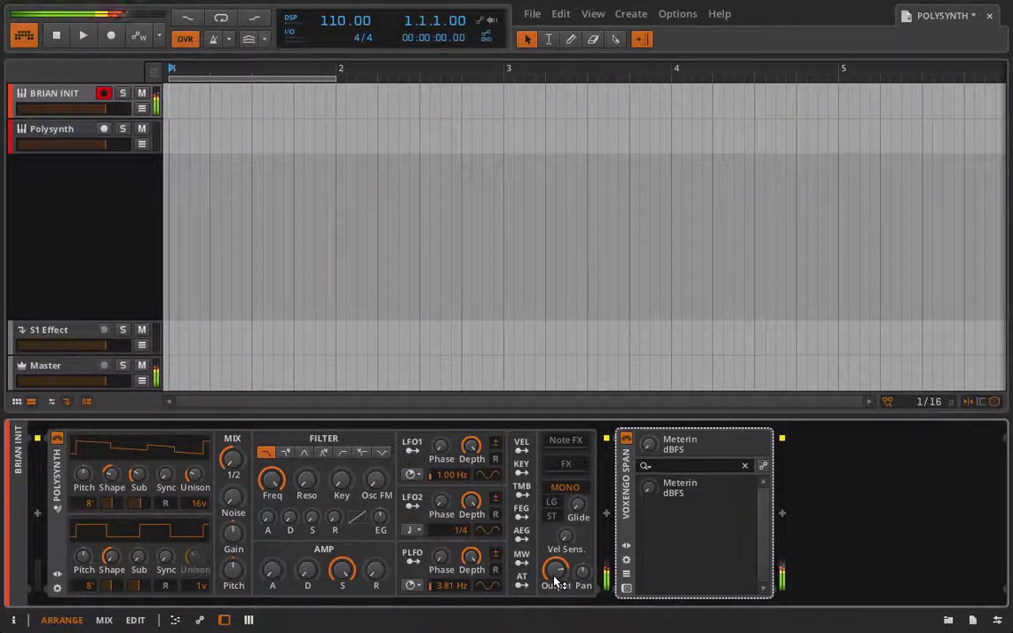